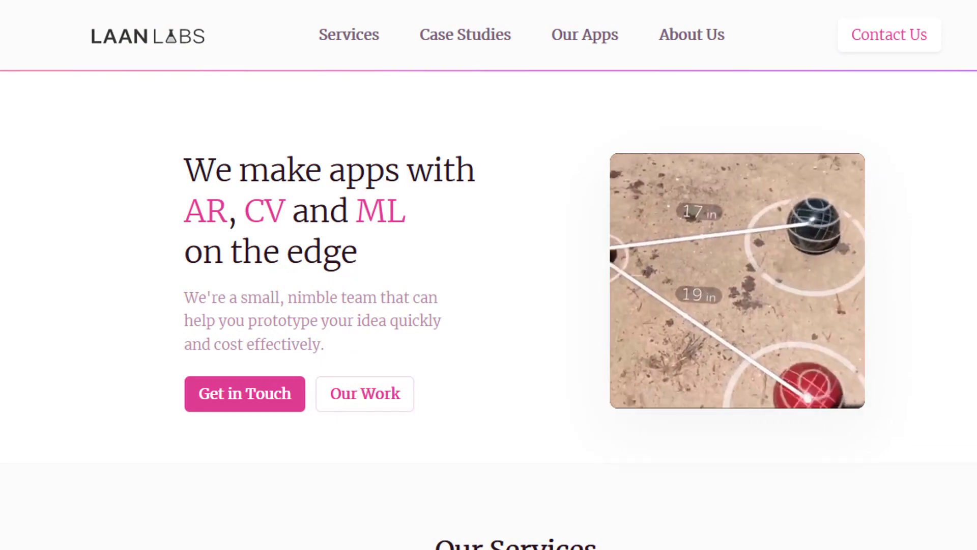
pyautogui.scroll(-2, 705, 38)
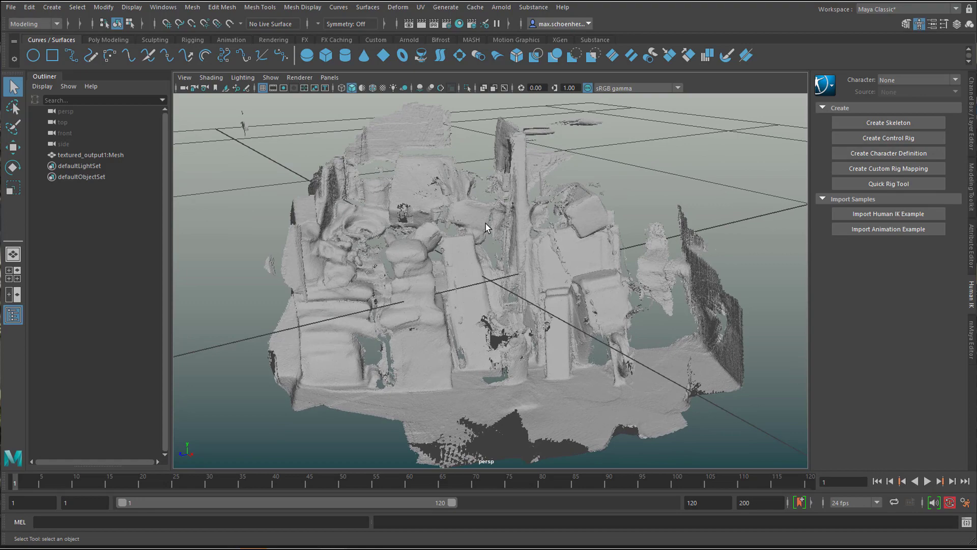
# Display the scanned room mesh with its textures and examine the stacked bags and surrounding clutter up close
pyautogui.press('6')
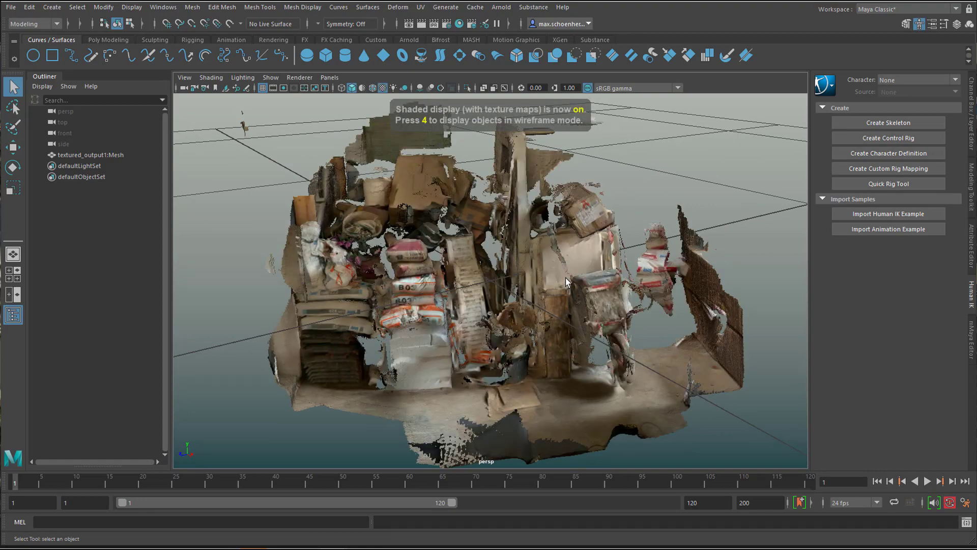
pyautogui.moveTo(566, 278)
pyautogui.keyDown('alt'); pyautogui.mouseDown()
pyautogui.moveTo(487, 281)
pyautogui.moveTo(552, 285)
pyautogui.mouseUp(); pyautogui.keyUp('alt')
pyautogui.keyDown('alt'); pyautogui.moveTo(534, 286); pyautogui.dragTo(427, 289, button='right'); pyautogui.keyUp('alt')
pyautogui.keyDown('alt'); pyautogui.moveTo(427, 290); pyautogui.dragTo(509, 302); pyautogui.keyUp('alt')
pyautogui.keyDown('alt'); pyautogui.moveTo(611, 302); pyautogui.dragTo(732, 304, button='right'); pyautogui.keyUp('alt')
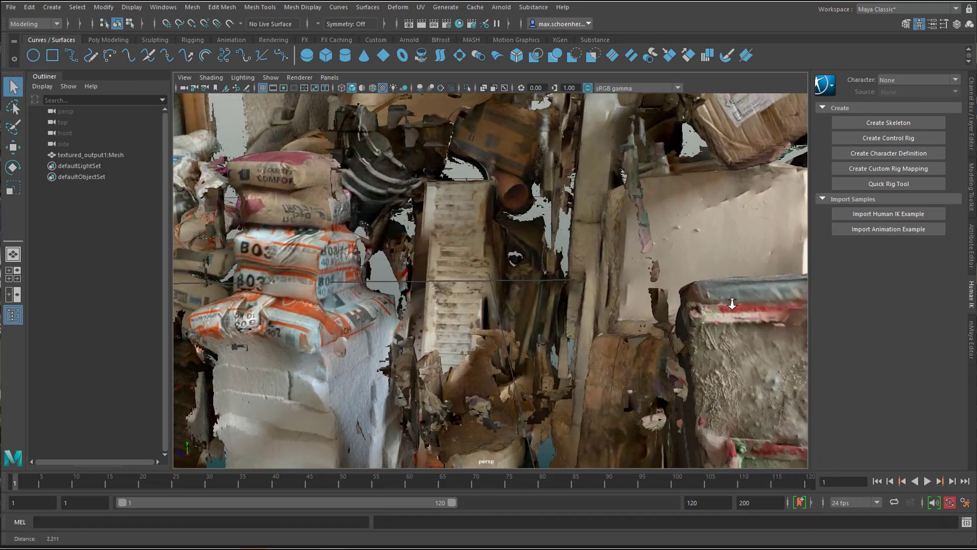
pyautogui.keyDown('alt'); pyautogui.moveTo(387, 303); pyautogui.dragTo(441, 293, button='right'); pyautogui.keyUp('alt')
pyautogui.keyDown('alt'); pyautogui.moveTo(441, 293); pyautogui.dragTo(644, 301, button='middle'); pyautogui.keyUp('alt')
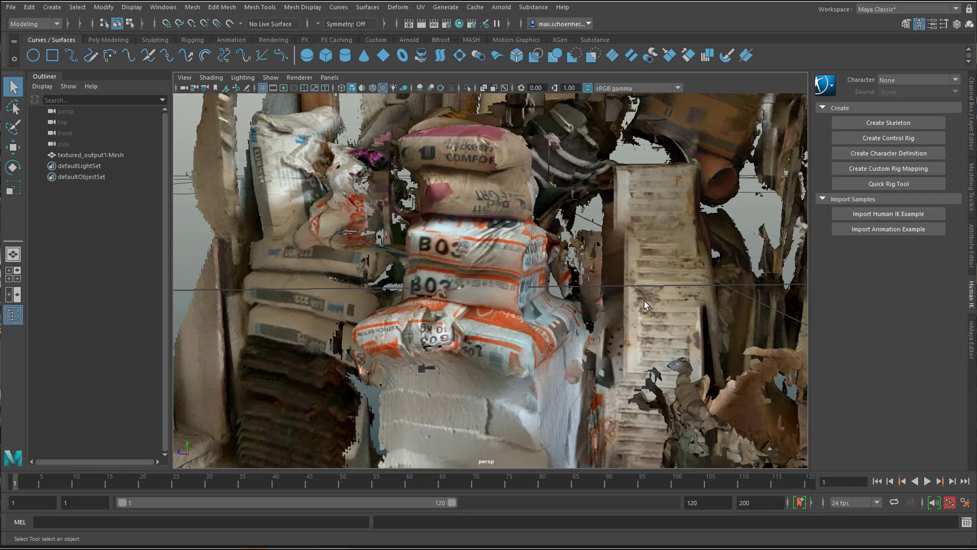
pyautogui.keyDown('alt'); pyautogui.moveTo(645, 306); pyautogui.dragTo(393, 292); pyautogui.keyUp('alt')
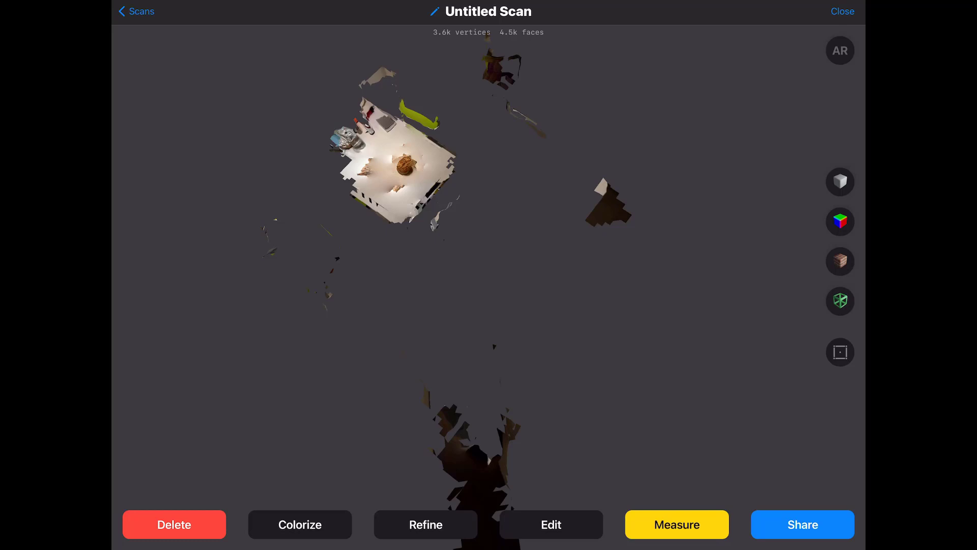
pyautogui.scroll(5, 489, 275)
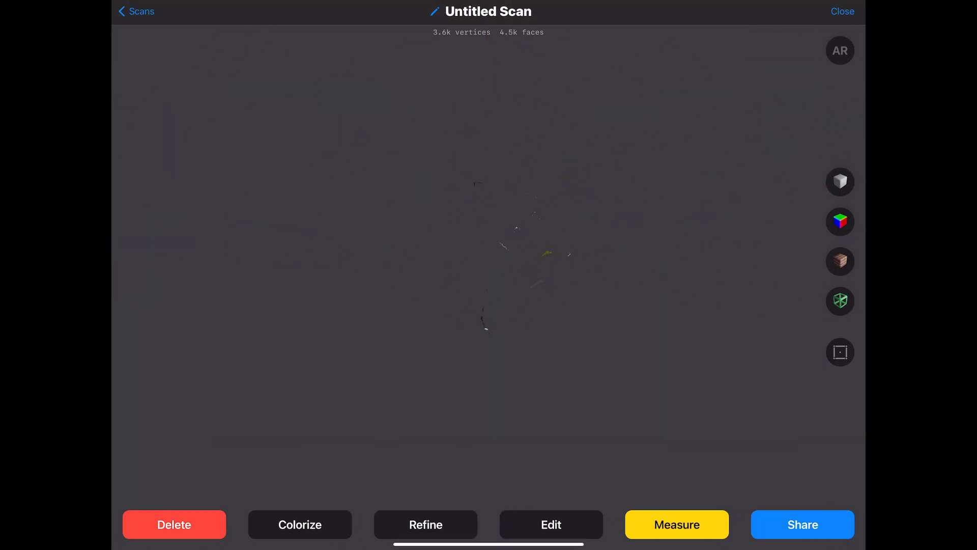
pyautogui.moveTo(489, 275); pyautogui.dragTo(550, 338)
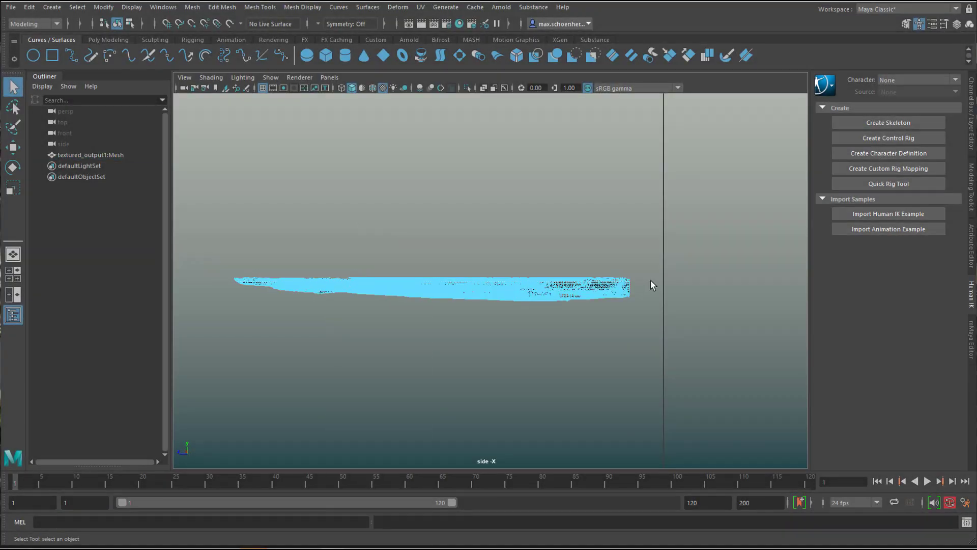
# Show the floor scan in the perspective view and examine its mesh in component mode, ending back in object mode
pyautogui.press('space')
pyautogui.press('F8')
pyautogui.press('F8')
pyautogui.click(649, 326)
pyautogui.keyDown('alt'); pyautogui.moveTo(649, 326); pyautogui.dragTo(479, 214); pyautogui.keyUp('alt')
pyautogui.moveTo(478, 181); pyautogui.dragTo(478, 209, button='right')
pyautogui.moveTo(500, 141); pyautogui.dragTo(529, 191)
pyautogui.press('F8')
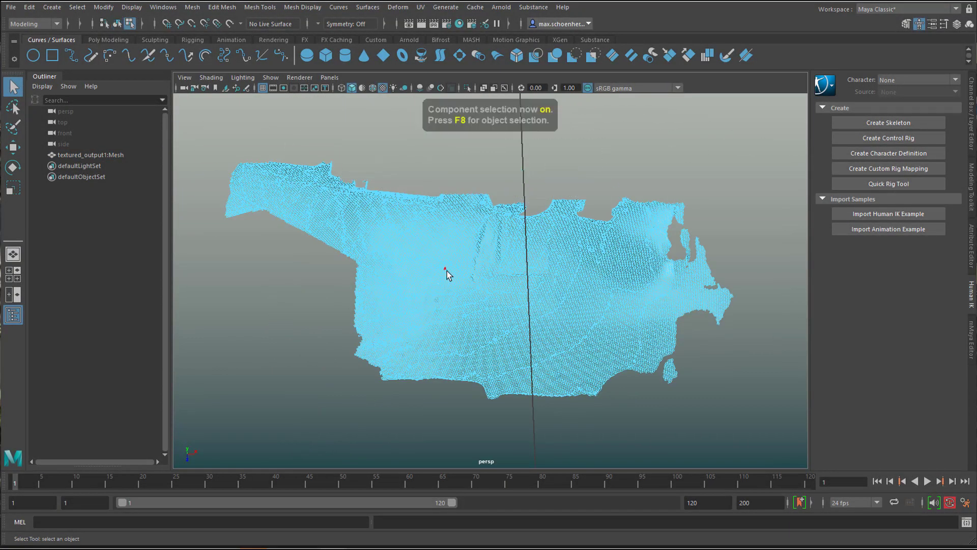
pyautogui.press('F8')
pyautogui.keyDown('alt'); pyautogui.moveTo(446, 273); pyautogui.dragTo(428, 229); pyautogui.keyUp('alt')
# Import the seated figure rp_richard_posed_100k from the Modeling > People examples and frame it in the view
pyautogui.click(156, 9)
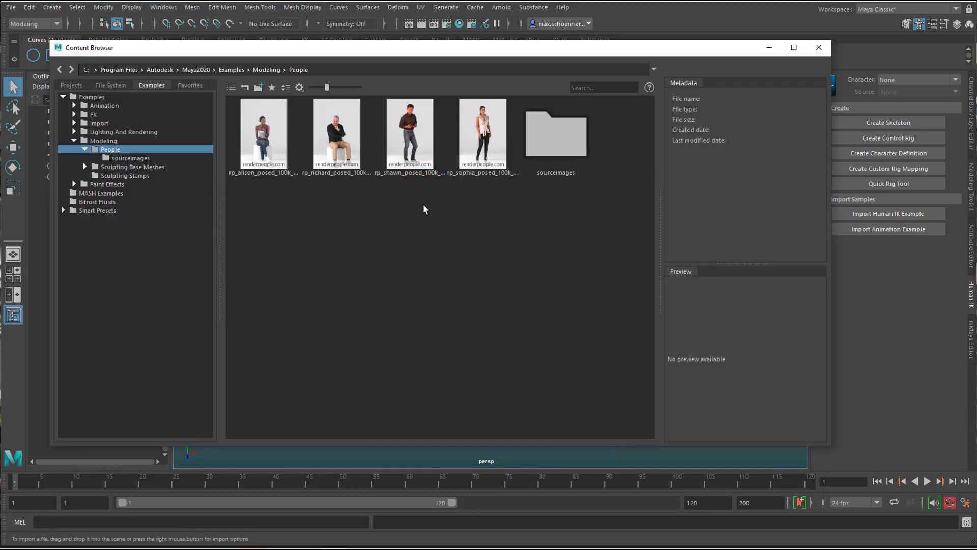
pyautogui.click(483, 134)
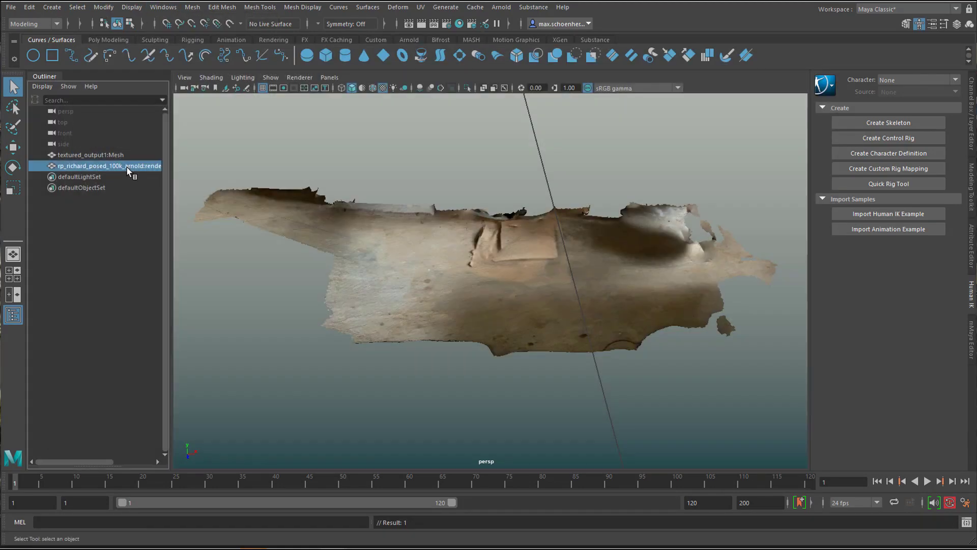
pyautogui.press('f')
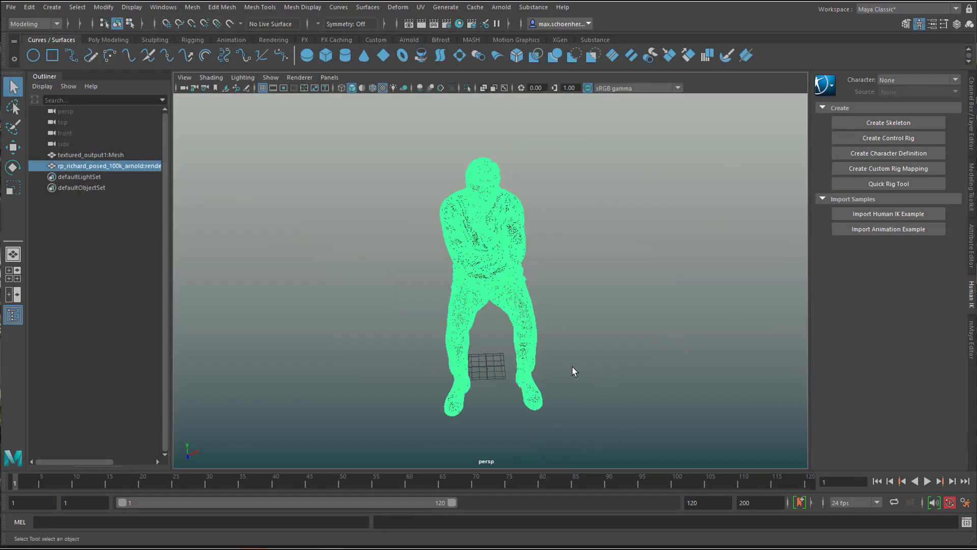
# Scale down the imported seated figure and move it toward the scanned floor
pyautogui.press('r')
pyautogui.moveTo(491, 372); pyautogui.dragTo(281, 423)
pyautogui.keyDown('alt'); pyautogui.moveTo(282, 423); pyautogui.dragTo(638, 390, button='right'); pyautogui.keyUp('alt')
pyautogui.click(637, 390)
pyautogui.press('w')
pyautogui.keyDown('alt'); pyautogui.moveTo(638, 390); pyautogui.dragTo(551, 341); pyautogui.keyUp('alt')
pyautogui.keyDown('alt'); pyautogui.moveTo(552, 341); pyautogui.dragTo(585, 343, button='right'); pyautogui.keyUp('alt')
pyautogui.click(585, 343)
# Shrink the seated figure to a believable size against the floor scan and position it on the ground
pyautogui.click(103, 7)
pyautogui.click(117, 85)
pyautogui.moveTo(479, 251); pyautogui.dragTo(471, 271)
pyautogui.keyDown('alt'); pyautogui.moveTo(575, 231); pyautogui.dragTo(478, 251, button='middle'); pyautogui.keyUp('alt')
pyautogui.click(478, 251)
pyautogui.press('r')
pyautogui.moveTo(445, 343); pyautogui.dragTo(252, 379)
pyautogui.moveTo(422, 355); pyautogui.dragTo(399, 367)
pyautogui.keyDown('alt'); pyautogui.moveTo(398, 367); pyautogui.dragTo(398, 351); pyautogui.keyUp('alt')
pyautogui.keyDown('alt'); pyautogui.moveTo(398, 351); pyautogui.dragTo(412, 392, button='right'); pyautogui.keyUp('alt')
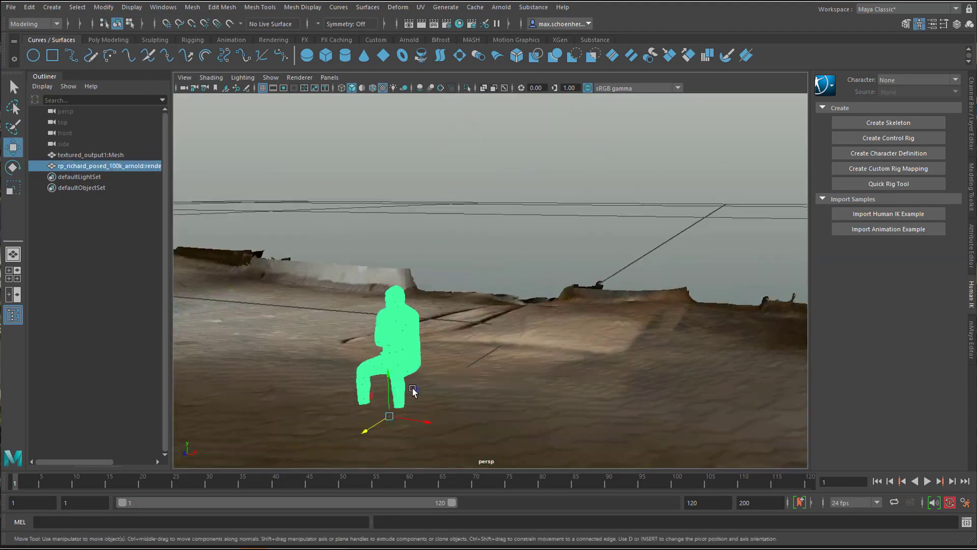
pyautogui.click(412, 393)
pyautogui.moveTo(384, 272); pyautogui.dragTo(384, 287)
# Create a new camera from a slightly raised view framing the seated figure on the floor
pyautogui.keyDown('alt'); pyautogui.moveTo(458, 344); pyautogui.dragTo(458, 325); pyautogui.keyUp('alt')
pyautogui.keyDown('alt'); pyautogui.moveTo(458, 326); pyautogui.dragTo(552, 381, button='middle'); pyautogui.keyUp('alt')
pyautogui.keyDown('alt'); pyautogui.moveTo(552, 382); pyautogui.dragTo(530, 312); pyautogui.keyUp('alt')
pyautogui.click(184, 78)
pyautogui.click(214, 122)
pyautogui.keyDown('alt'); pyautogui.moveTo(371, 349); pyautogui.dragTo(491, 392); pyautogui.keyUp('alt')
pyautogui.click(345, 55)
pyautogui.moveTo(511, 191); pyautogui.dragTo(471, 315)
pyautogui.press('r')
pyautogui.moveTo(211, 349); pyautogui.dragTo(159, 386, button='middle')
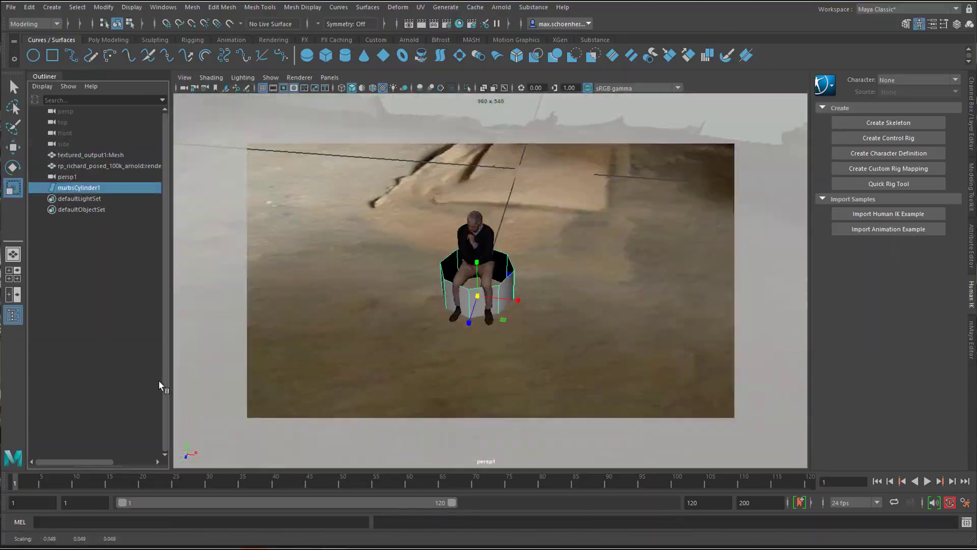
pyautogui.press('Delete')
# Create a polygon cylinder and position it beneath the seated figure as a stool
pyautogui.click(109, 40)
pyautogui.click(71, 55)
pyautogui.press('w')
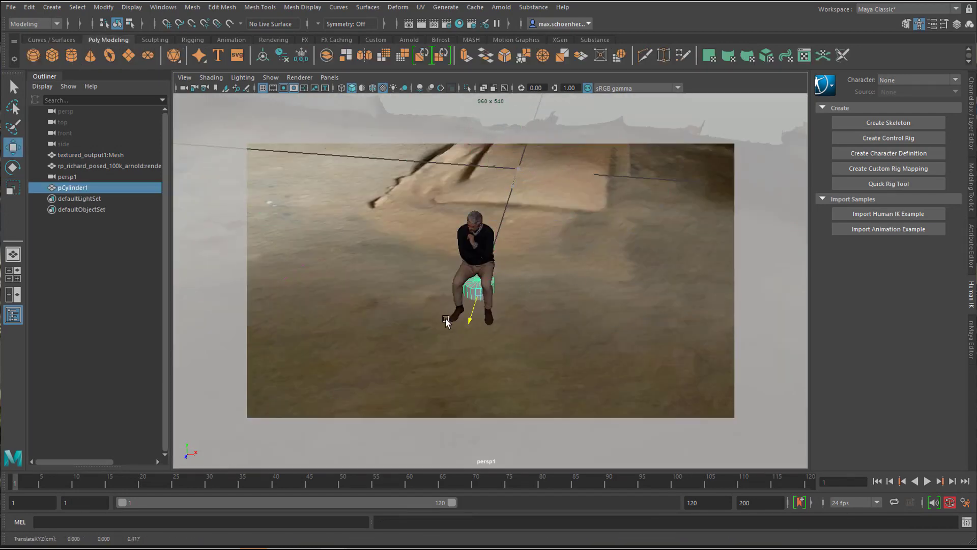
pyautogui.keyDown('alt'); pyautogui.moveTo(513, 300); pyautogui.dragTo(670, 323); pyautogui.keyUp('alt')
pyautogui.press('f')
pyautogui.keyDown('alt'); pyautogui.moveTo(670, 323); pyautogui.dragTo(493, 239, button='right'); pyautogui.keyUp('alt')
pyautogui.keyDown('alt'); pyautogui.moveTo(493, 239); pyautogui.dragTo(441, 351); pyautogui.keyUp('alt')
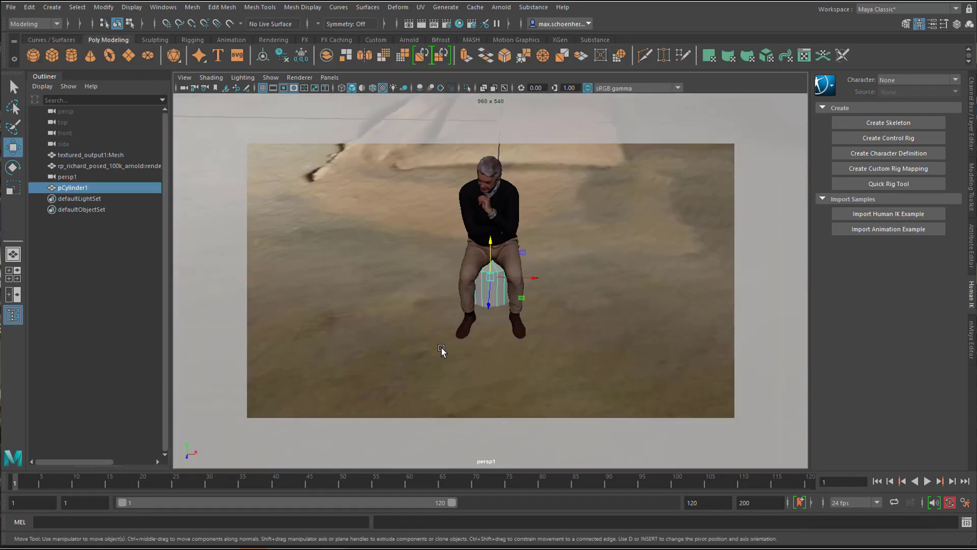
pyautogui.keyDown('alt'); pyautogui.moveTo(441, 352); pyautogui.dragTo(440, 379, button='middle'); pyautogui.keyUp('alt')
# Assign a Lambert material to the floor scan mesh and add an Arnold sky dome light to the scene
pyautogui.rightClick(563, 224)
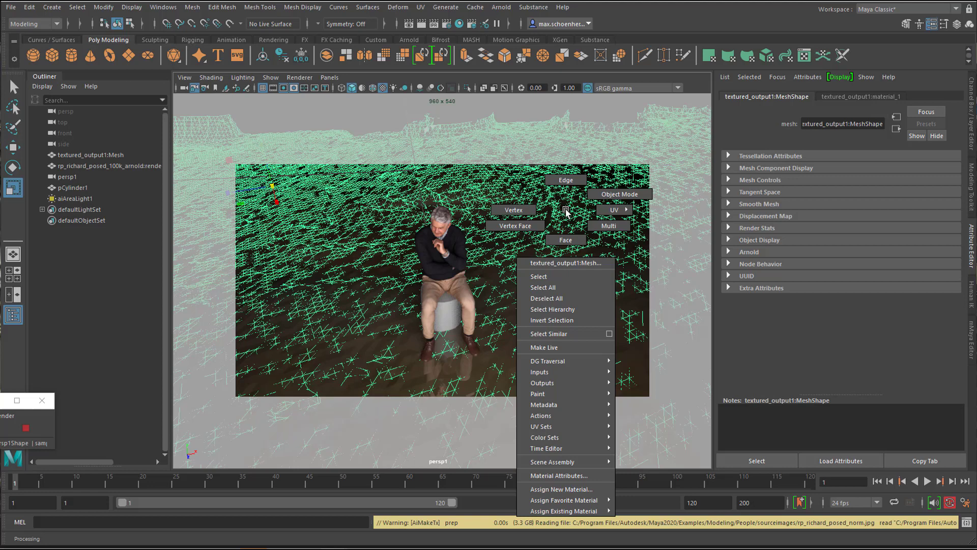
pyautogui.click(544, 502)
pyautogui.click(885, 195)
pyautogui.click(817, 229)
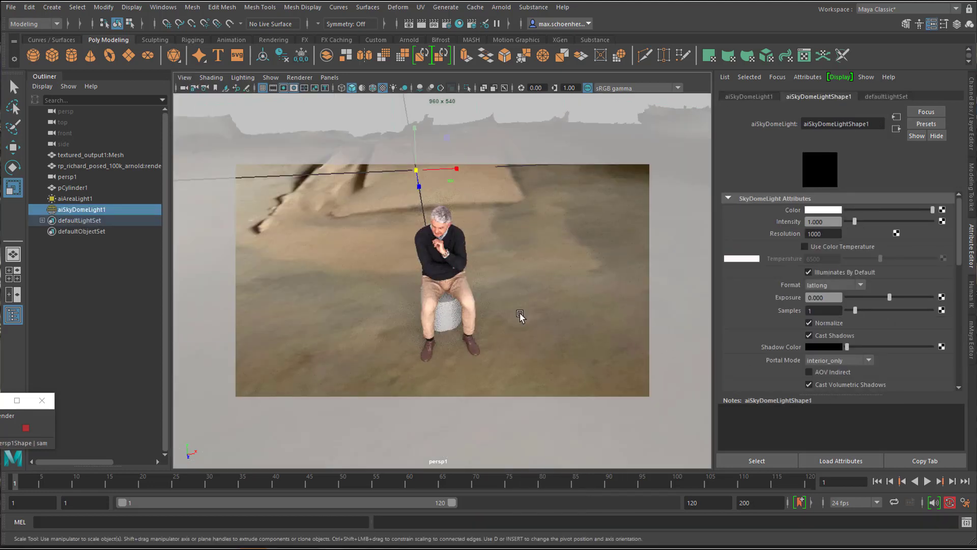
# Duplicate the scanned floor mesh
pyautogui.keyDown('alt'); pyautogui.moveTo(515, 328); pyautogui.dragTo(423, 323); pyautogui.keyUp('alt')
pyautogui.click(110, 167)
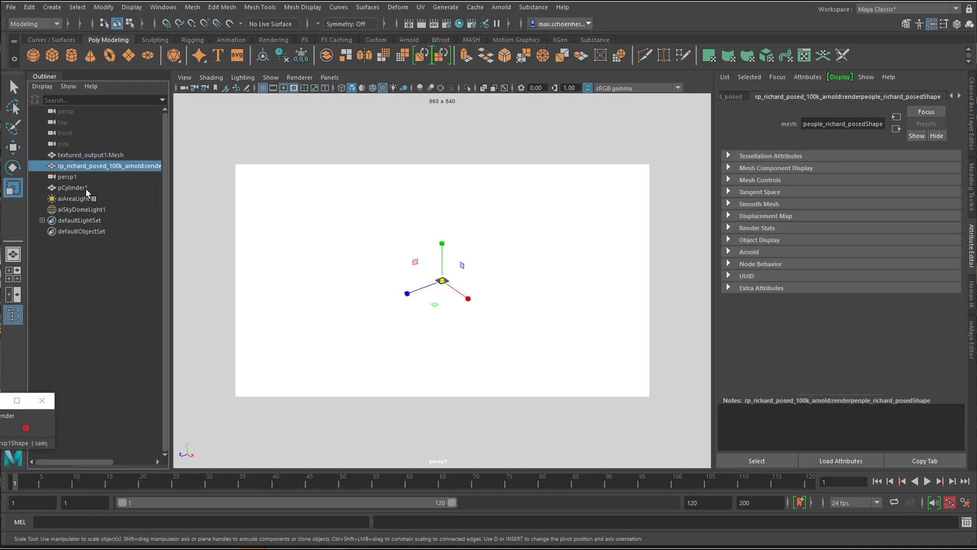
pyautogui.keyDown('alt'); pyautogui.moveTo(240, 262); pyautogui.dragTo(405, 350, button='right'); pyautogui.keyUp('alt')
pyautogui.press('f')
pyautogui.click(469, 317)
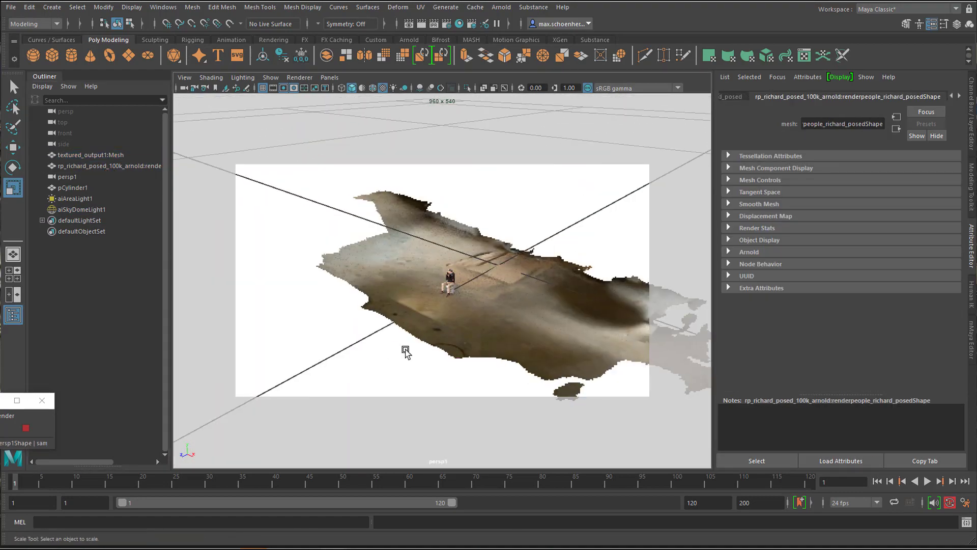
pyautogui.keyDown('alt'); pyautogui.moveTo(406, 350); pyautogui.dragTo(458, 356); pyautogui.keyUp('alt')
pyautogui.click(519, 292)
pyautogui.hotkey('ctrl', 'd')
# Rotate the duplicated scan mesh upright so it stands like a wall behind the seated figure
pyautogui.keyDown('alt'); pyautogui.moveTo(520, 292); pyautogui.dragTo(482, 279); pyautogui.keyUp('alt')
pyautogui.press('w')
pyautogui.press('e')
pyautogui.moveTo(447, 239); pyautogui.dragTo(356, 300)
pyautogui.moveTo(489, 235); pyautogui.dragTo(480, 236)
pyautogui.hotkey('ctrl', 'z')
pyautogui.press('r')
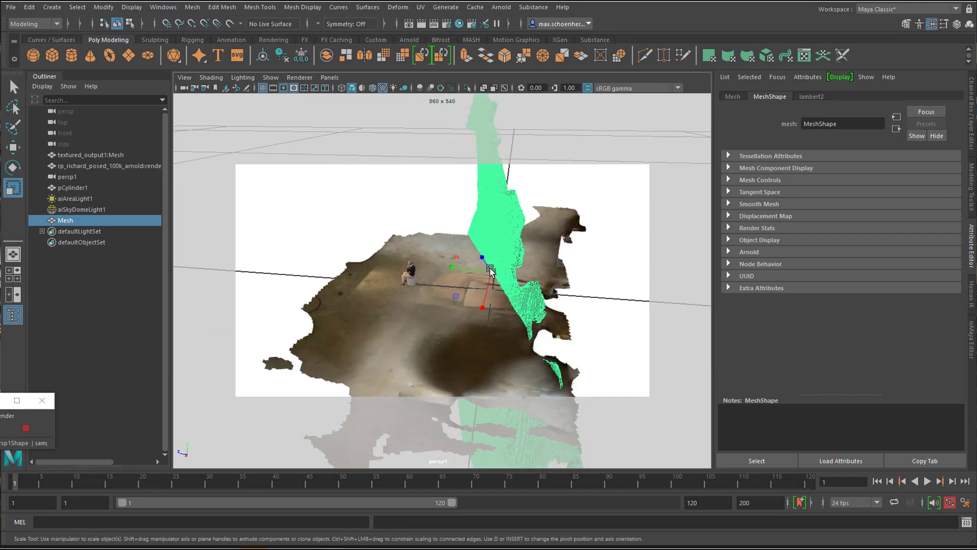